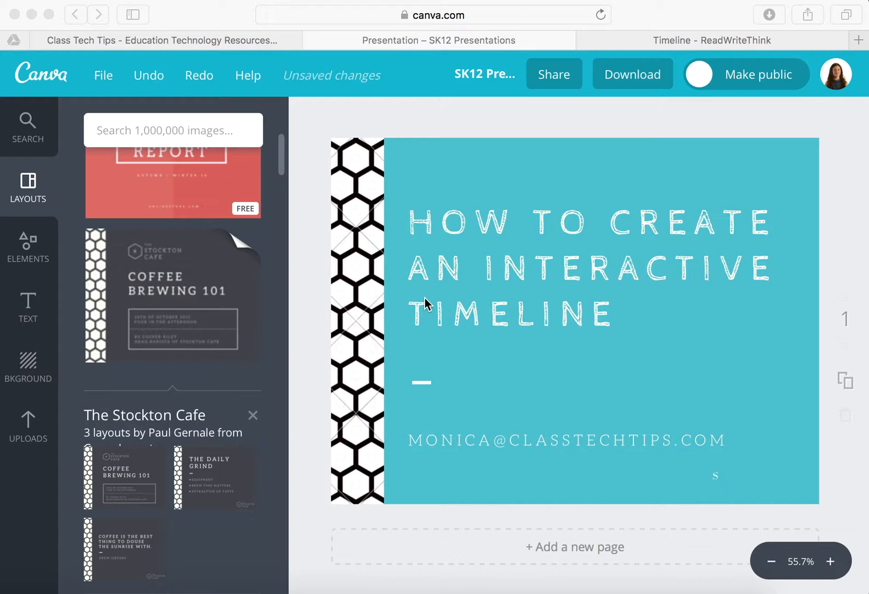
Switch to the ReadWriteThink Timeline page to launch the interactive.
click(758, 42)
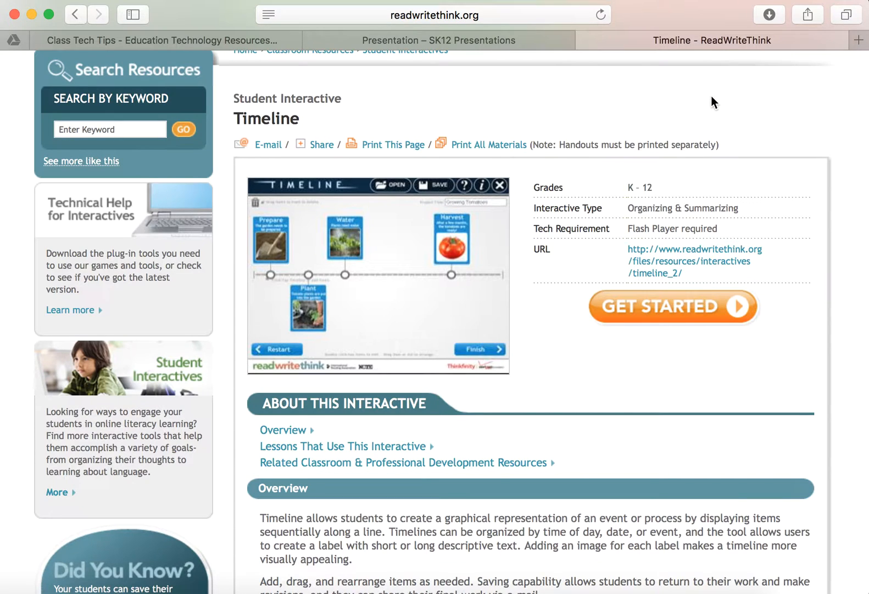
scroll(713, 101, down, 1)
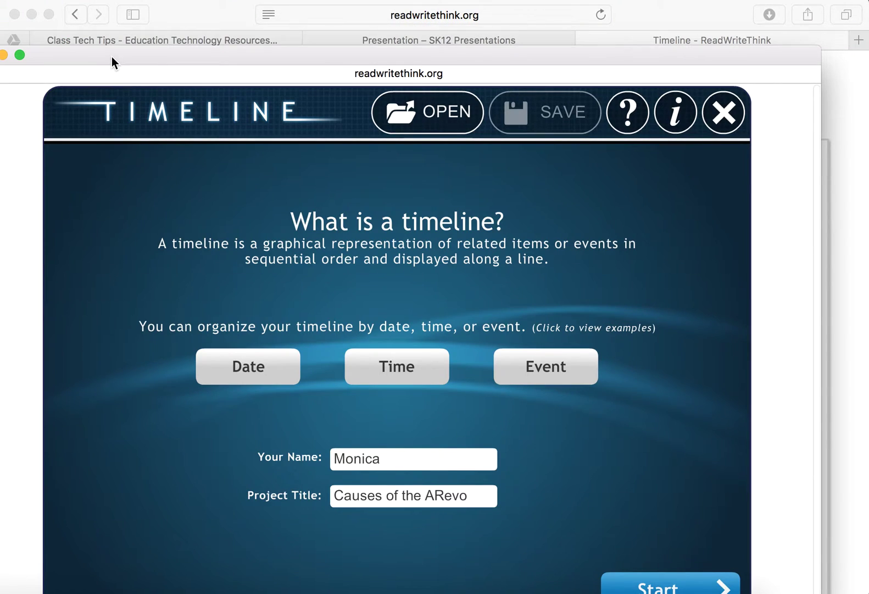
Position the timeline window and clear the old project title ready for 'American Revolution'.
drag(111, 60, 156, 34)
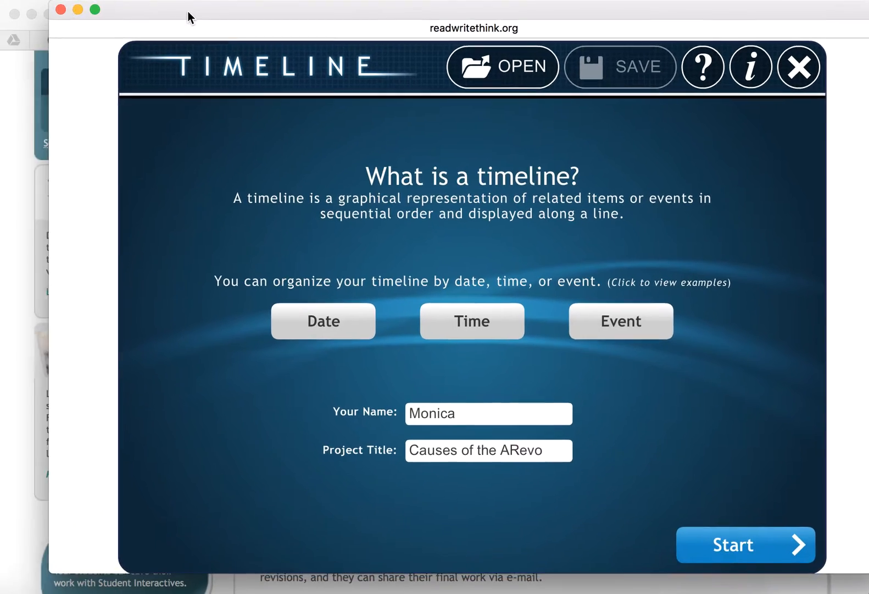
double_click(375, 458)
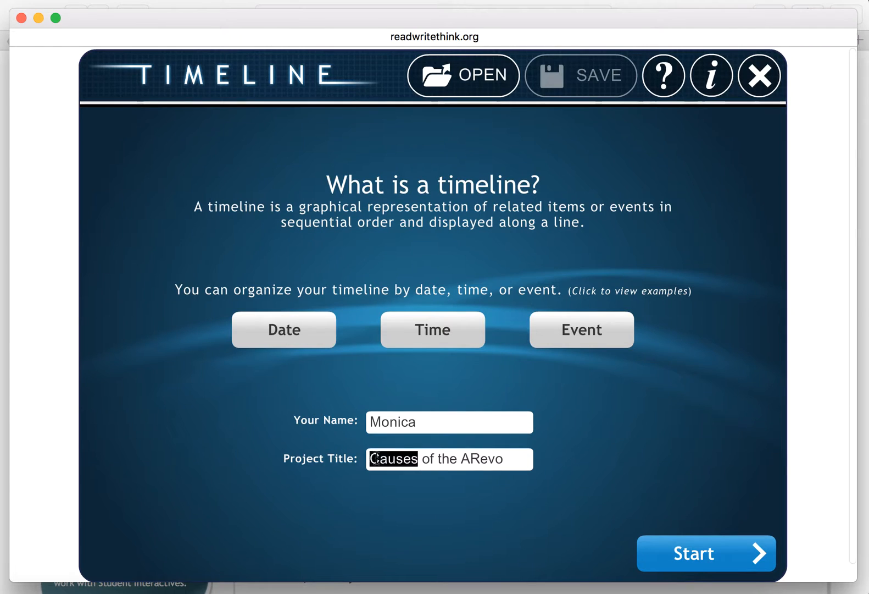
triple_click(374, 459)
key(BackSpace)
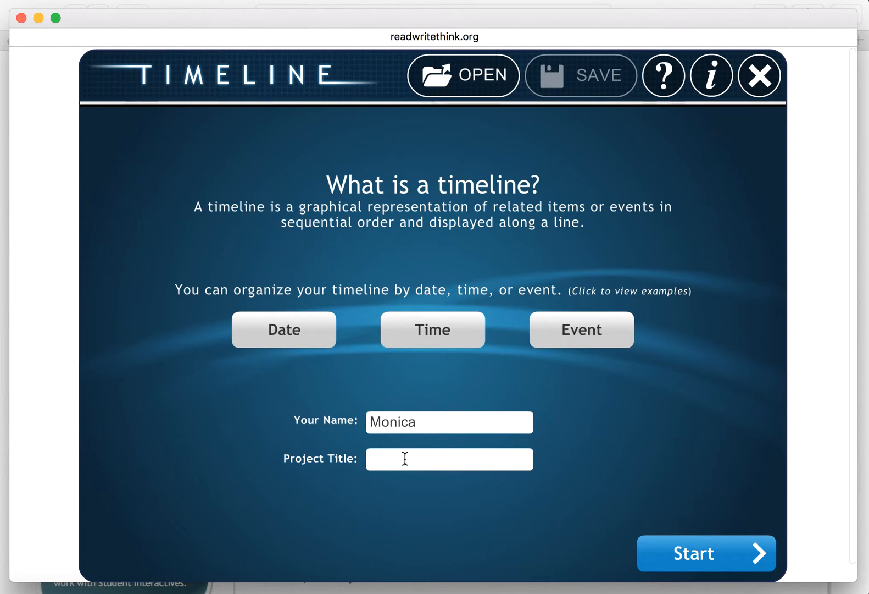
text(American)
text( Revolution)
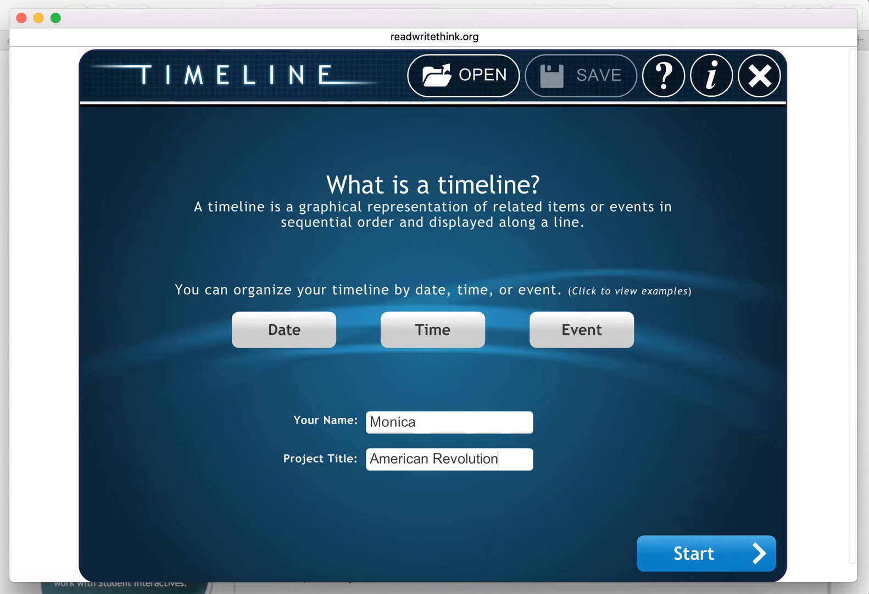
Start the 'American Revolution' timeline and begin a new item on the line.
click(663, 554)
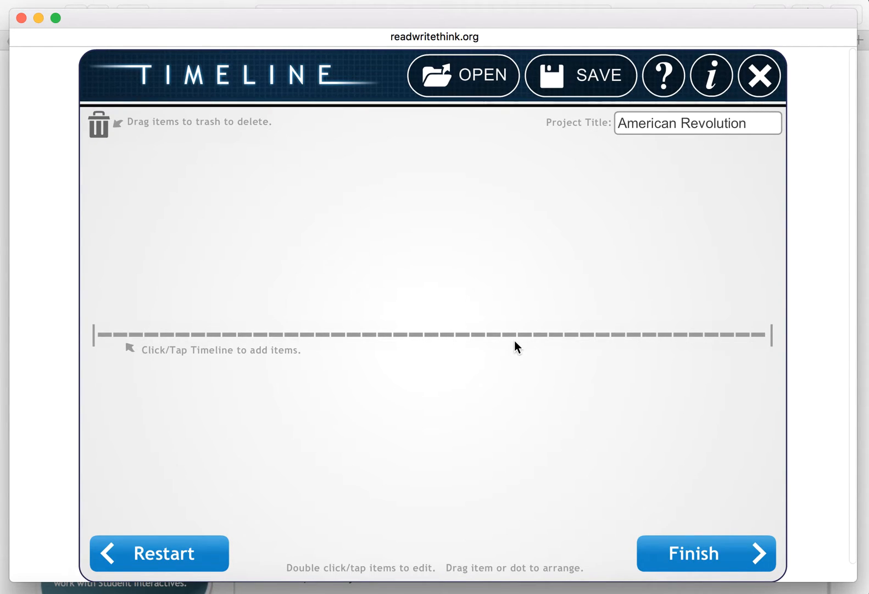
click(363, 332)
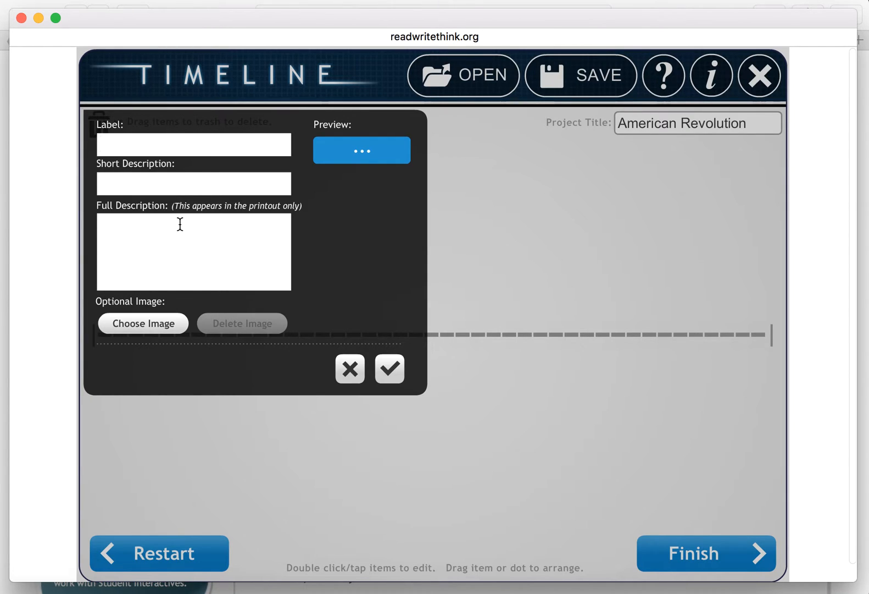
text(Si)
text(gning of the Decla)
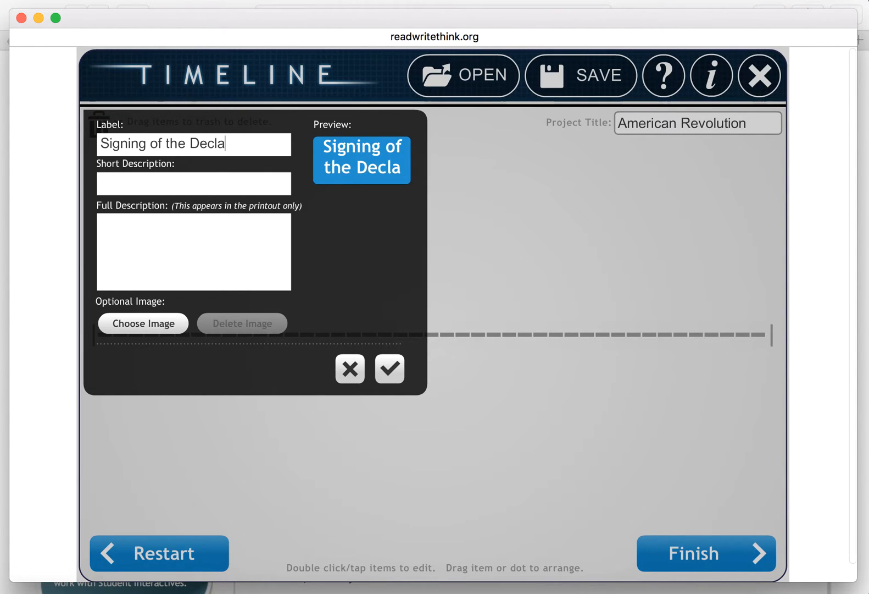
Move the text from Label into Short Description as 'Signing of the Declaration of Independence'.
triple_click(156, 143)
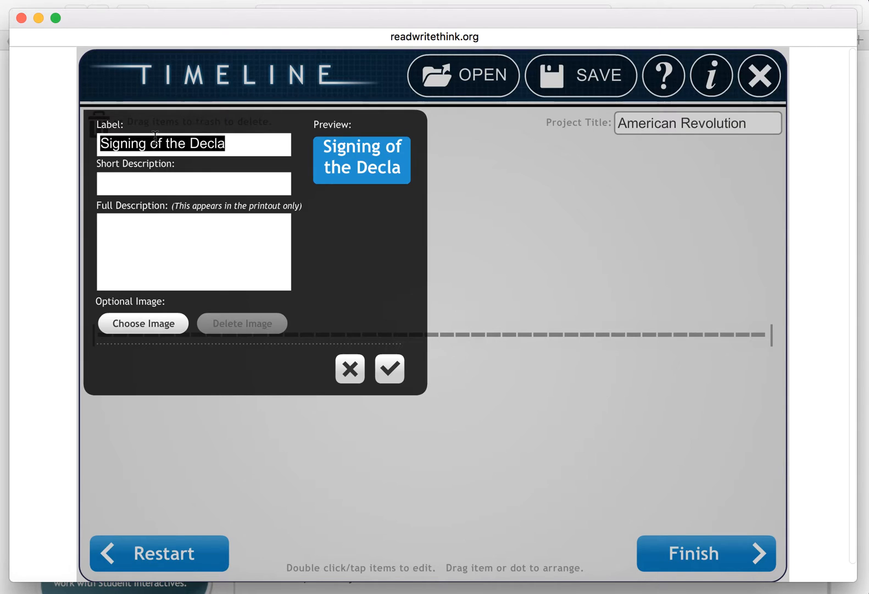
key(super+x)
click(145, 183)
key(super+v)
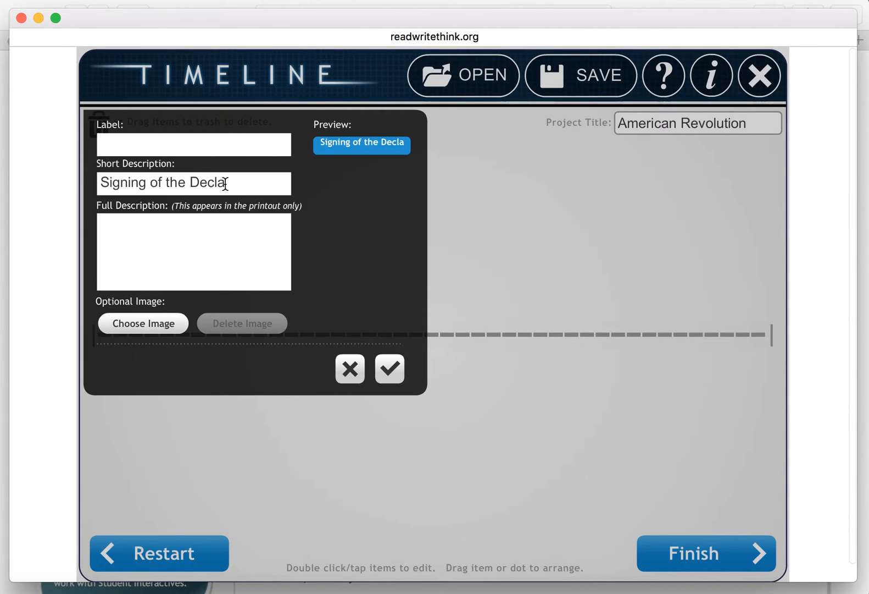
text(ration of Idn)
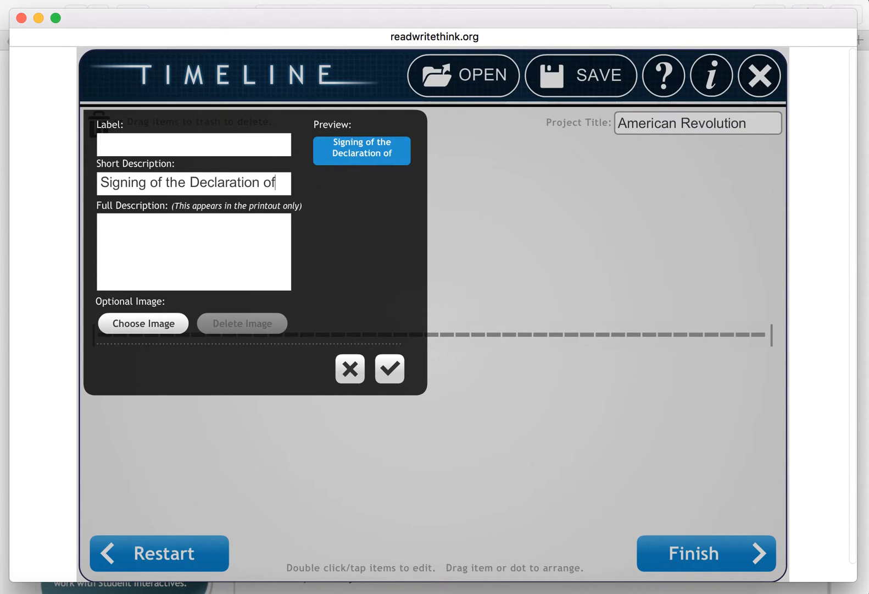
key(BackSpace)
key(BackSpace)
text(I)
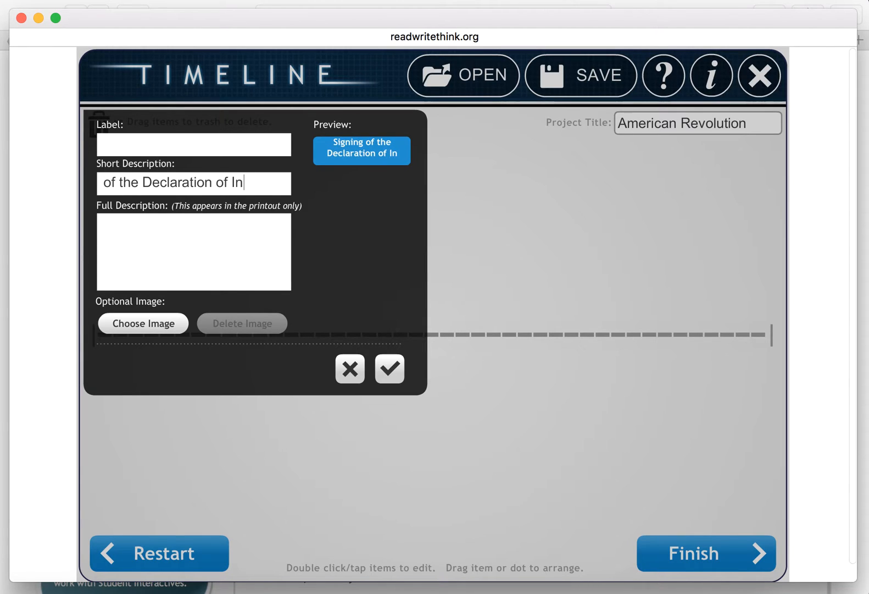
text(ndependence)
click(195, 232)
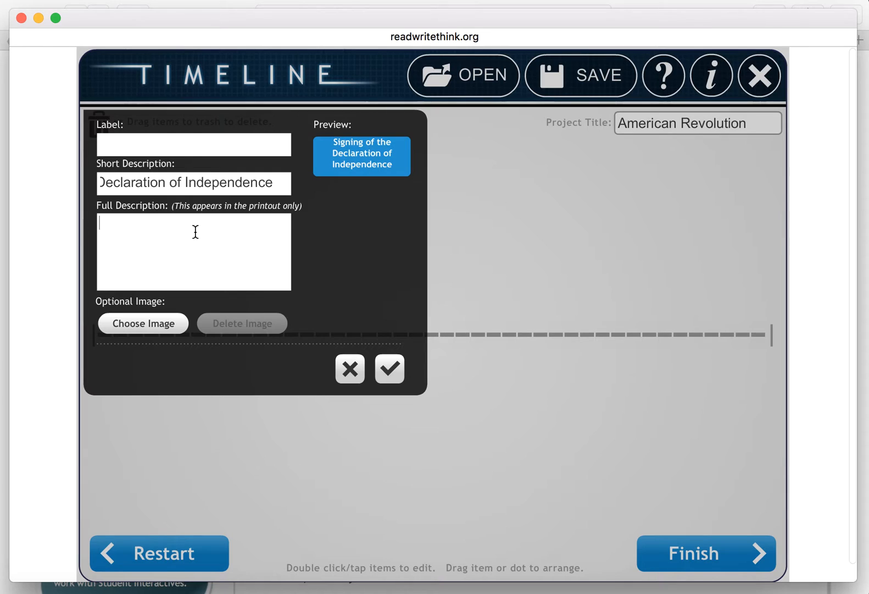
text(Who:,)
text(  Where)
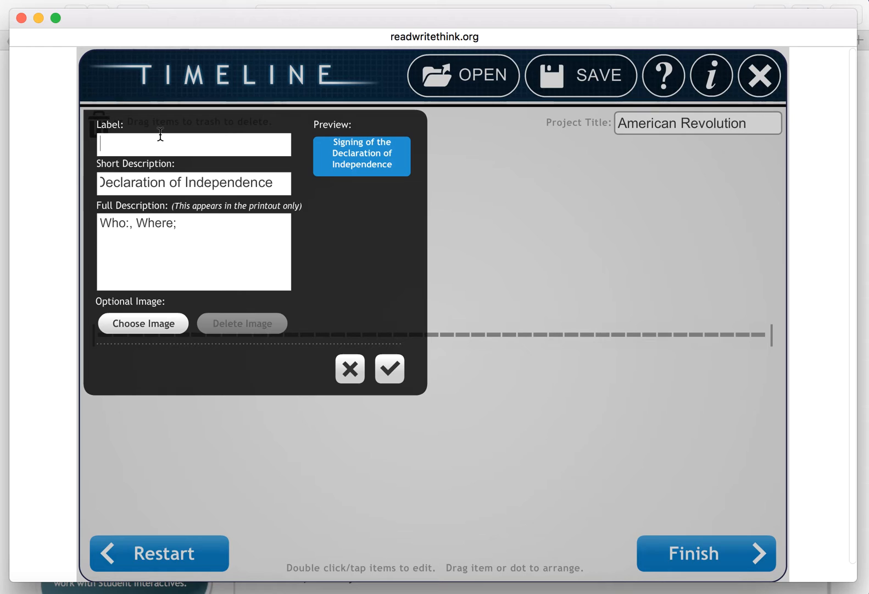
text(1776)
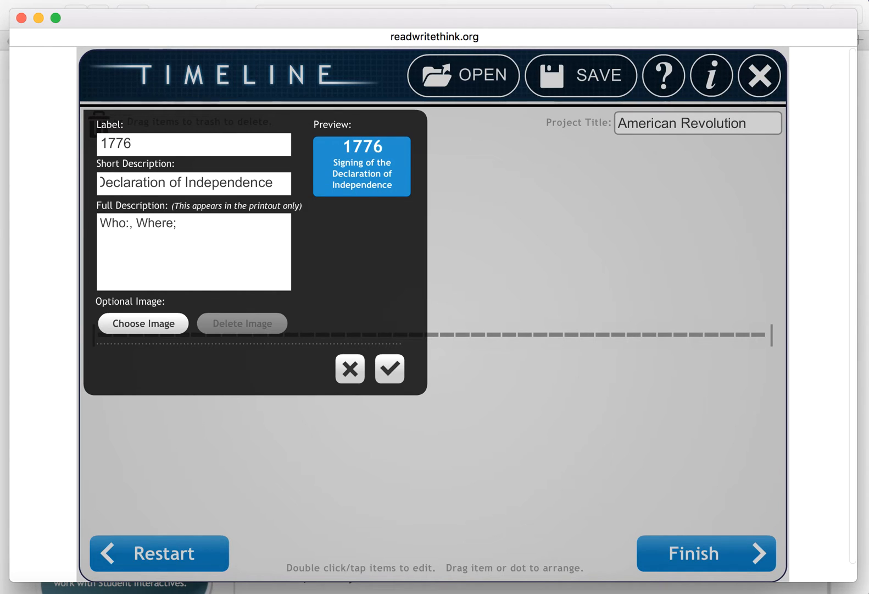
text(July 4)
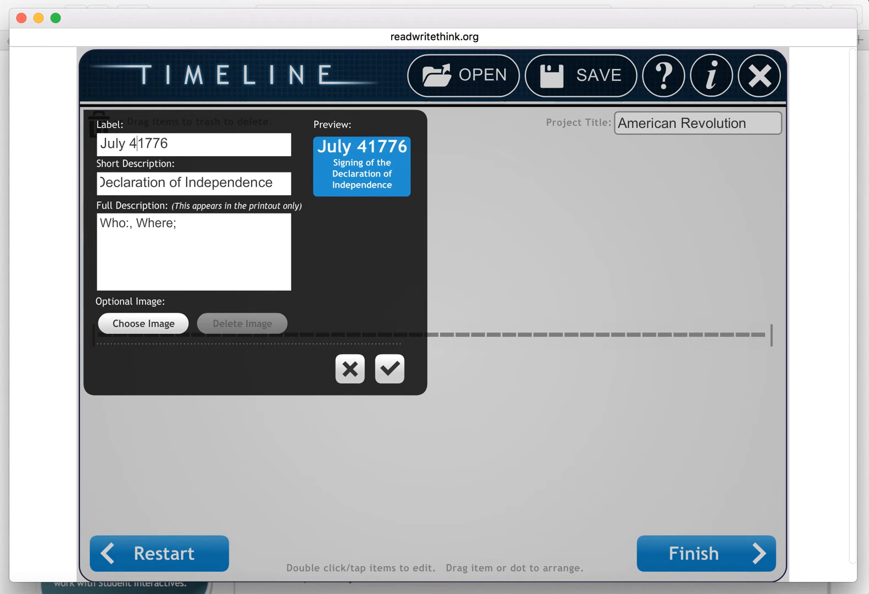
text(,)
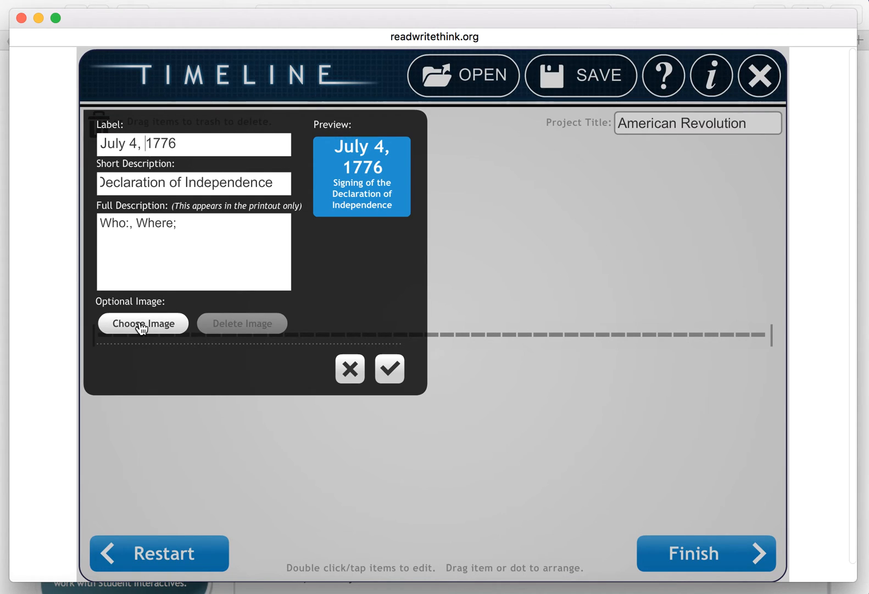
Confirm the 'July 4, 1776' item with Who and Where prompts and place it on the timeline.
click(389, 369)
Slide the July 4, 1776 dot near the left end of the line with its item box beneath it.
drag(388, 381, 279, 374)
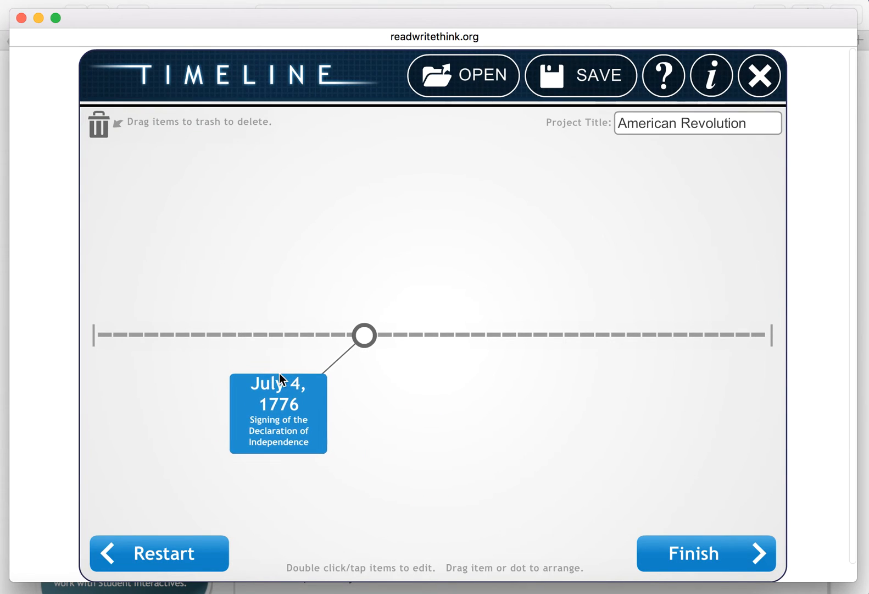
mouse_move(364, 335)
mouse_down()
mouse_move(278, 337)
mouse_move(355, 334)
mouse_up()
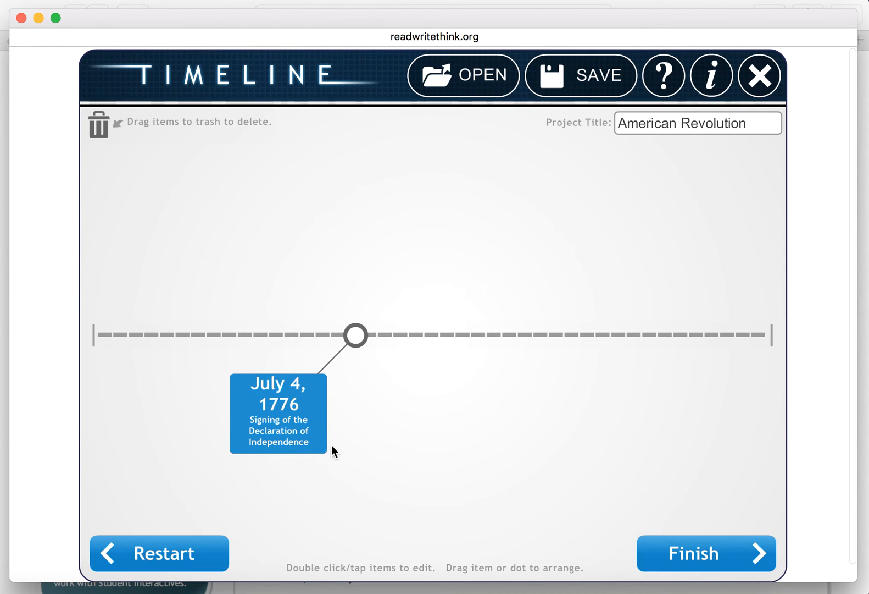
drag(356, 335, 603, 334)
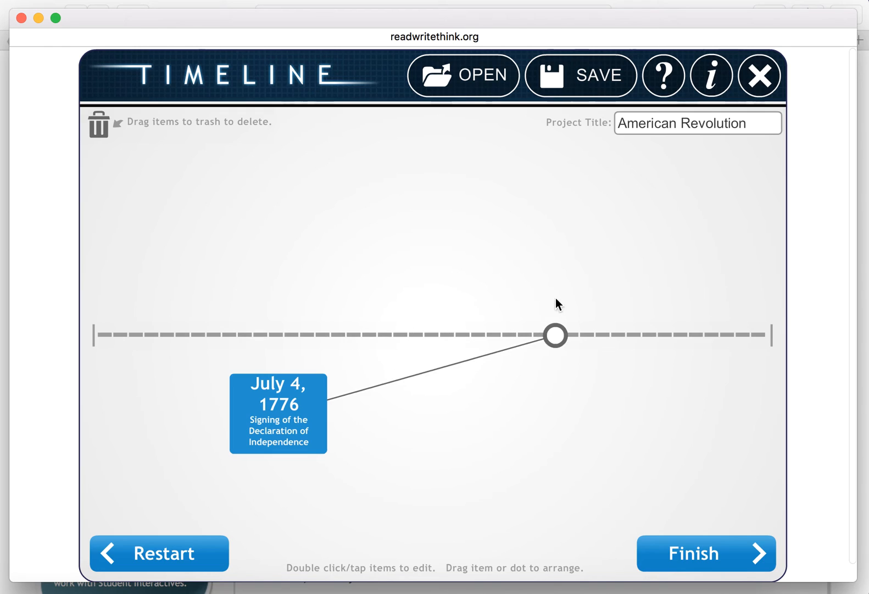
drag(315, 429, 611, 434)
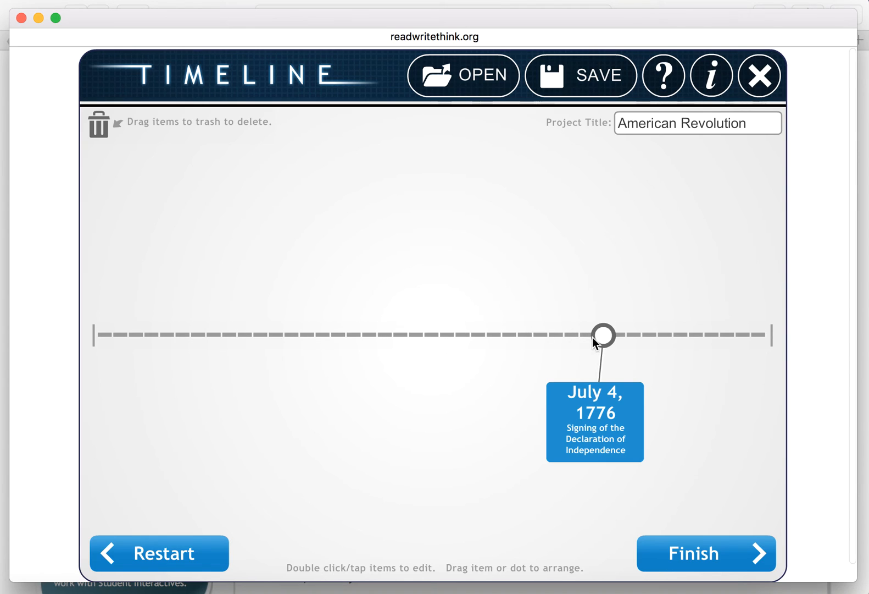
drag(332, 337, 211, 334)
drag(583, 402, 226, 402)
Reopen the July 4, 1776 item's details, then close them leaving it under its dot.
double_click(240, 411)
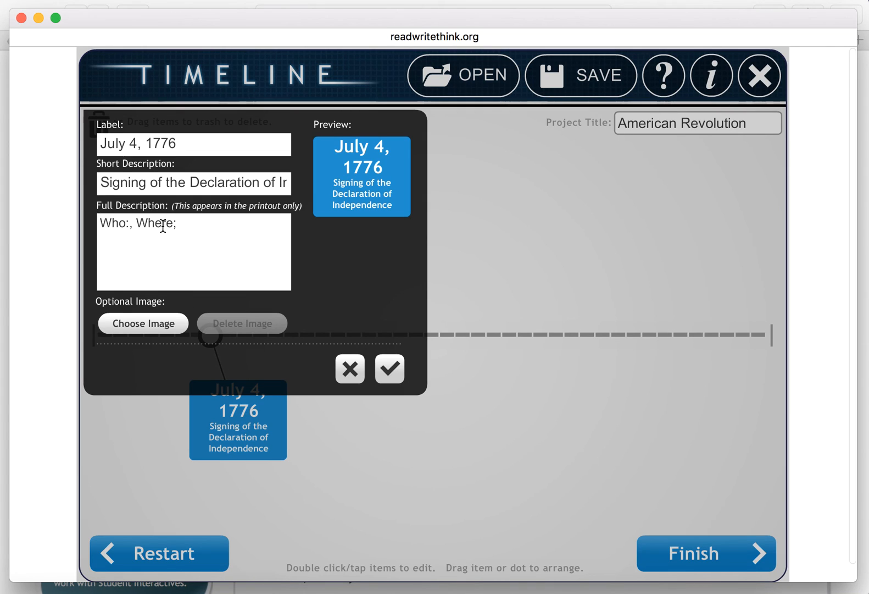
click(350, 368)
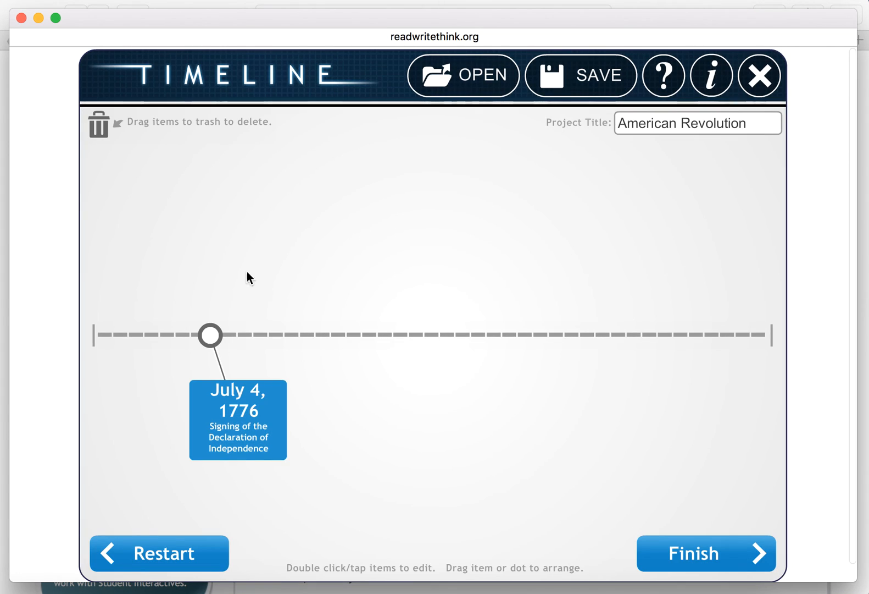